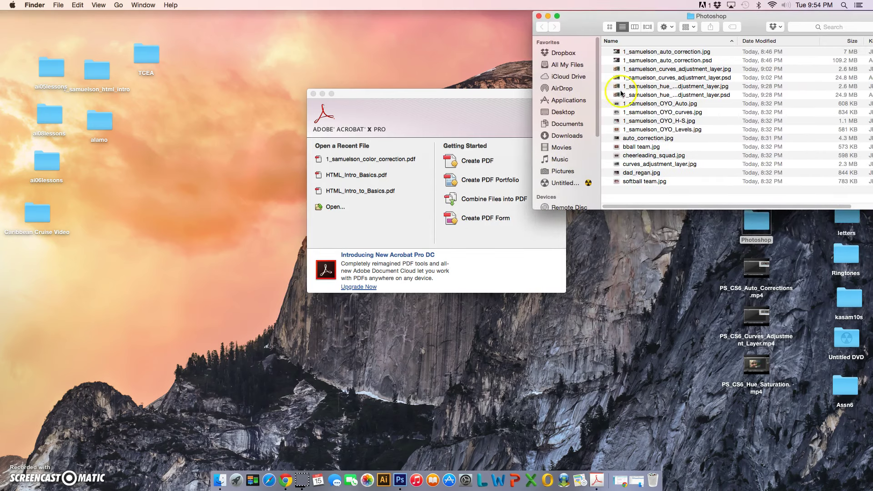
Show the Photoshop folder in Cover Flow view, make its window taller and sort the files by kind.
click(646, 28)
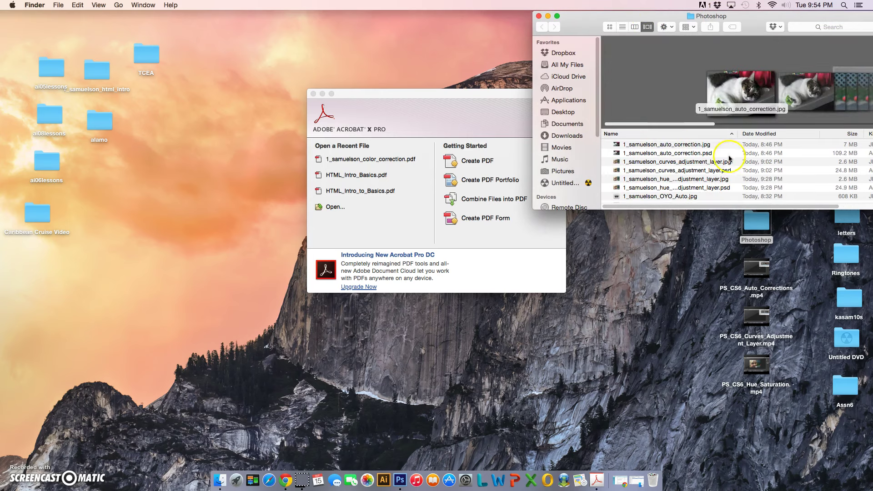
drag(744, 209, 761, 404)
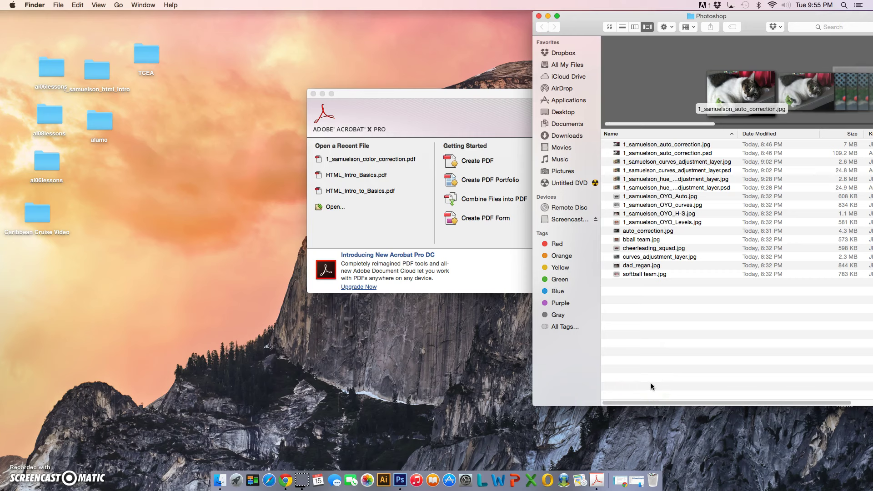
drag(679, 403, 791, 367)
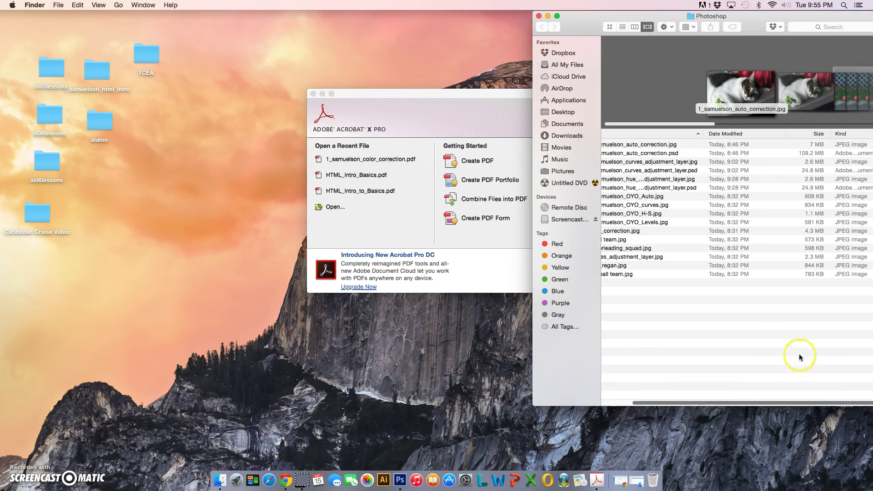
click(863, 130)
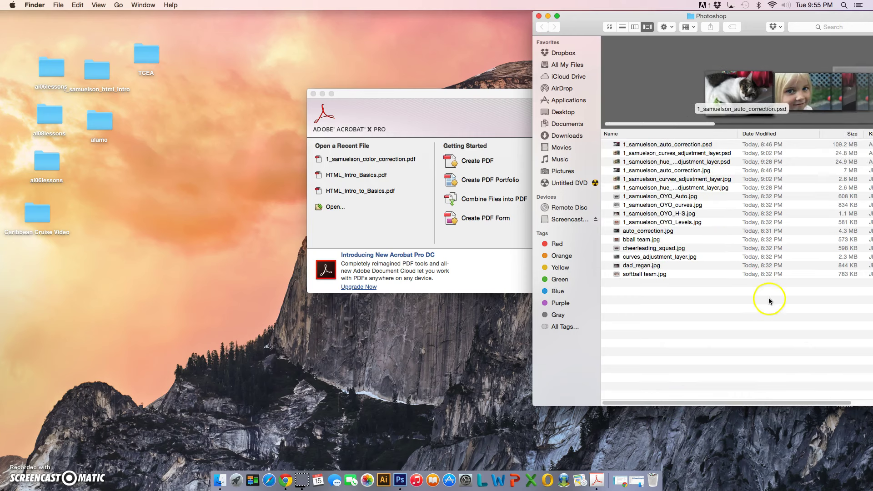
drag(688, 403, 780, 381)
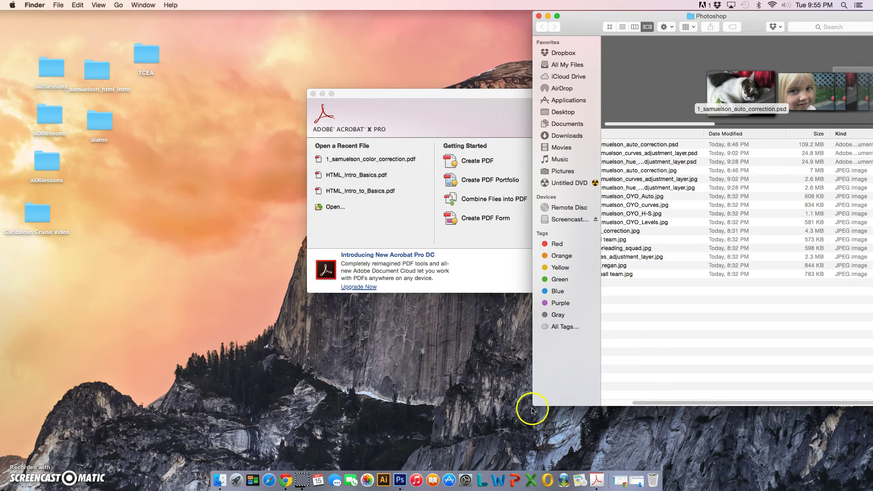
Widen the Photoshop folder window to show full file names and move the Acrobat welcome window clear of it.
drag(536, 406, 468, 407)
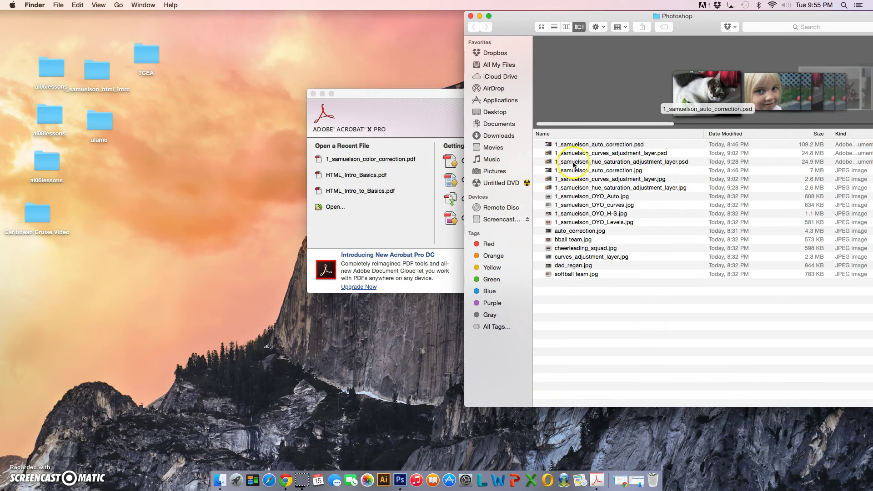
click(435, 100)
drag(447, 97, 302, 86)
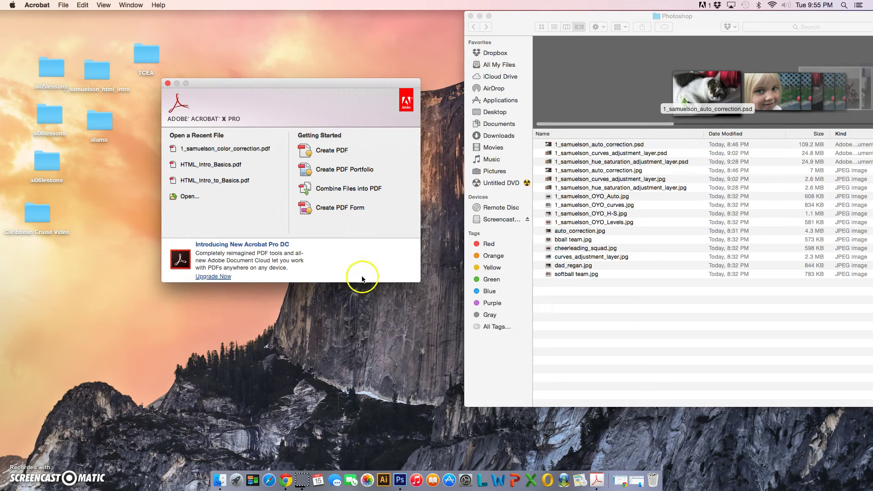
Switch to the Photoshop CS6 color correction page in Chrome and read its Color Correction Skills and On Your Own instructions.
click(31, 459)
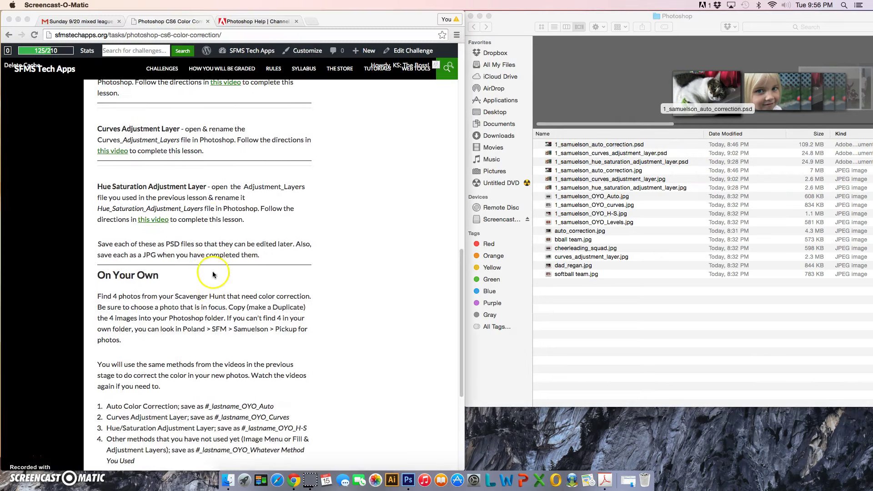
scroll(212, 275, up, 3)
scroll(184, 231, up, 3)
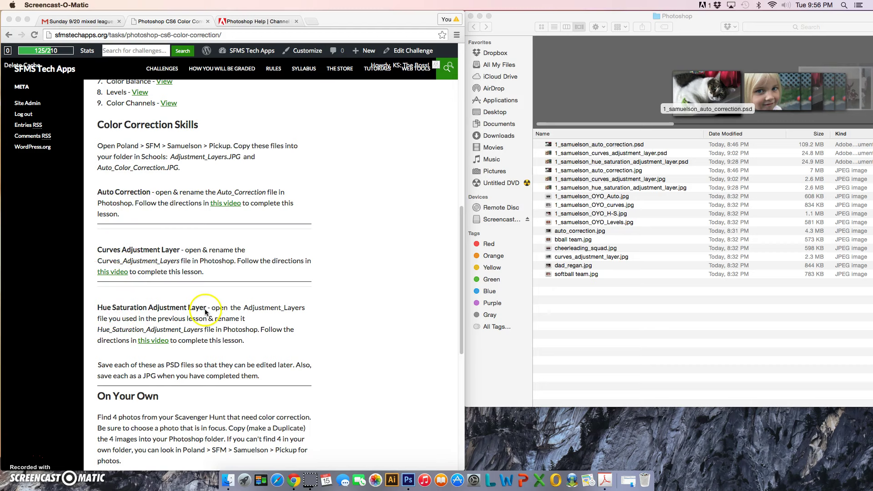
scroll(203, 309, down, 5)
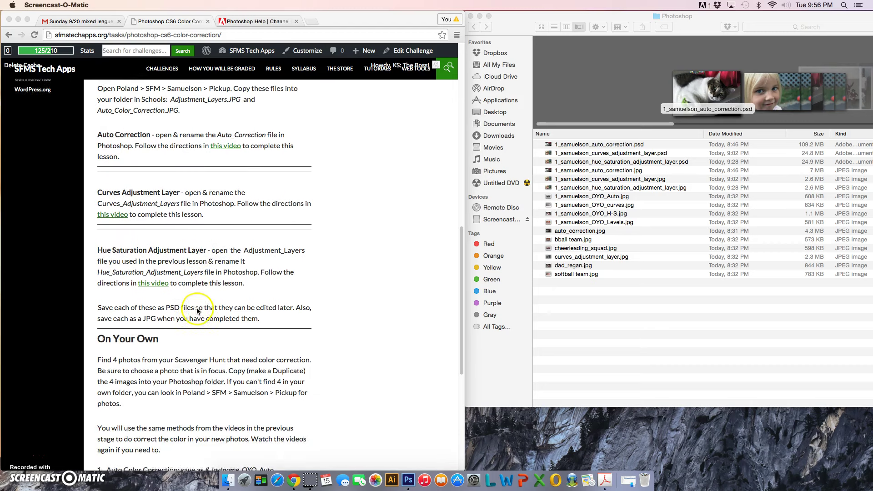
scroll(197, 310, down, 2)
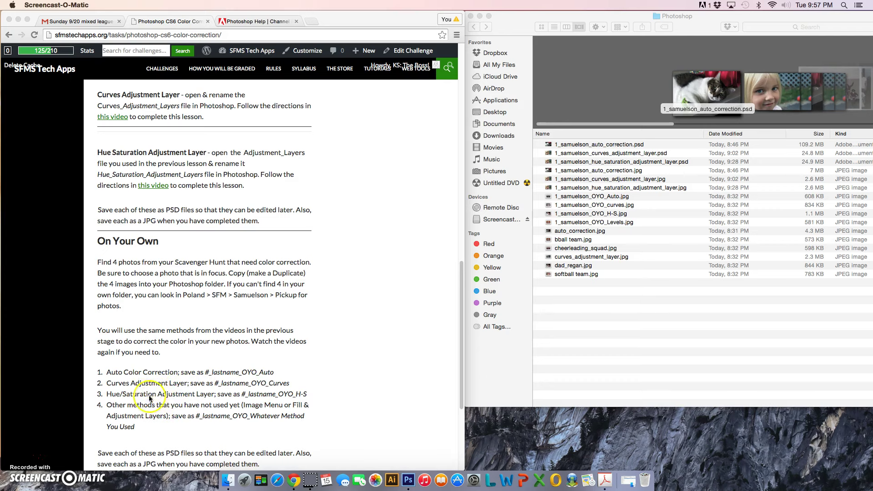
scroll(152, 402, up, 5)
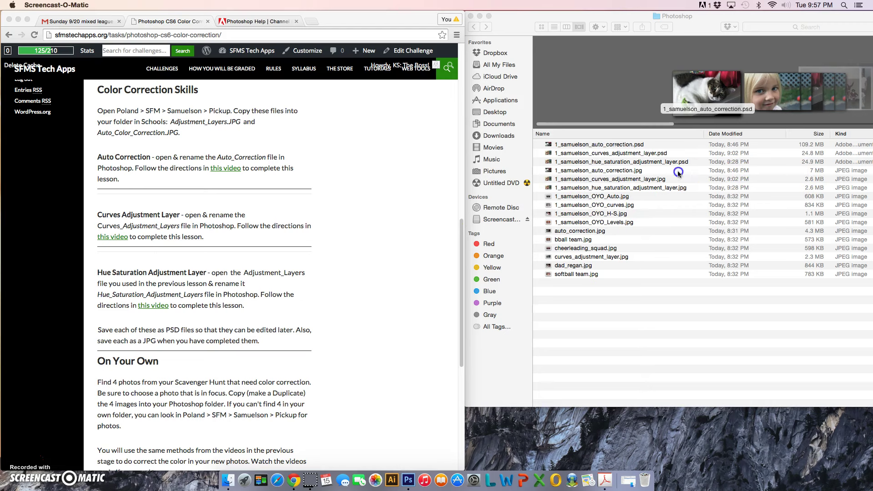
Select all the JPEG images in the Photoshop folder, from the corrected auto-correction image through softball team.jpg.
click(636, 175)
click(622, 173)
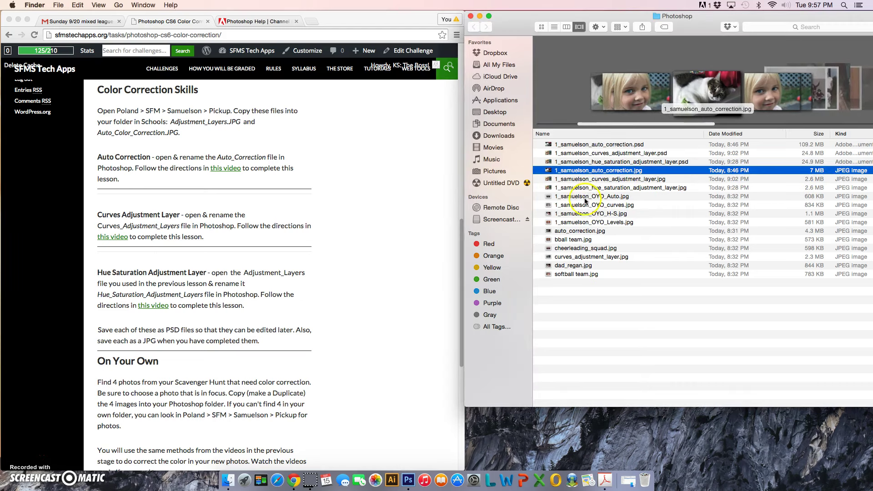
shift+click(589, 275)
right_click(597, 246)
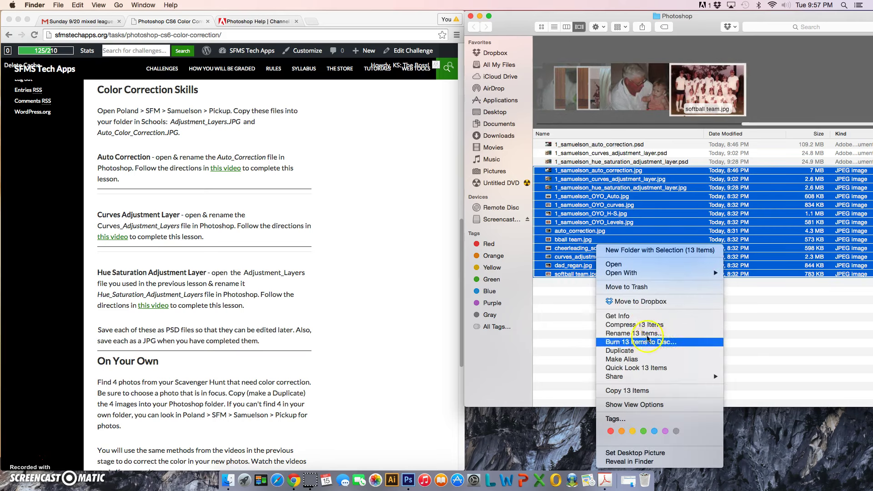
click(568, 337)
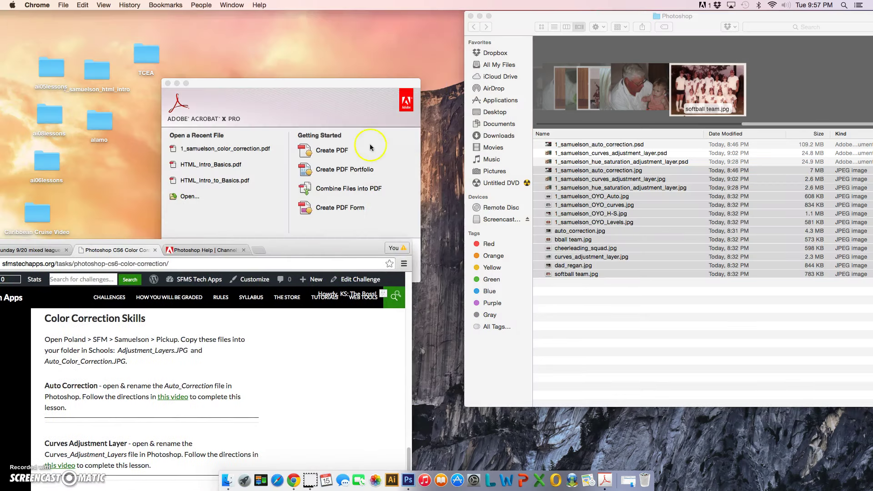
Switch to Acrobat, start combining files into a PDF and place the Combine Files window beside the Photoshop folder.
click(368, 99)
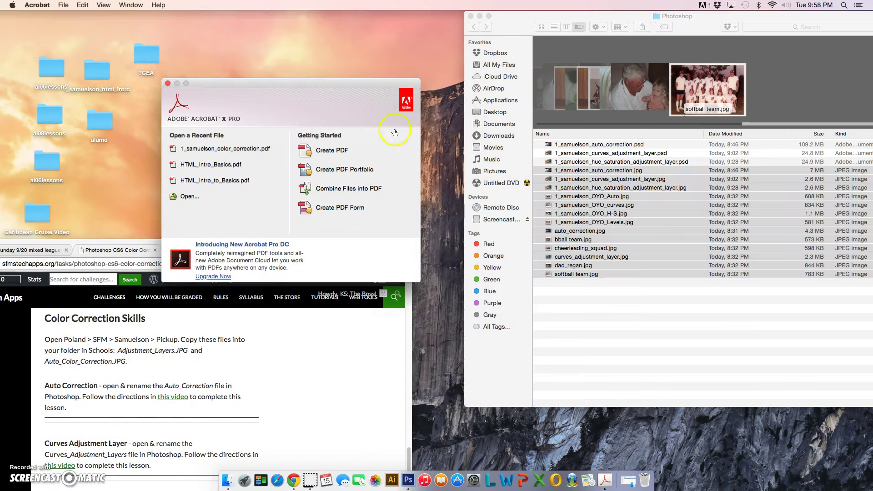
drag(344, 84, 587, 289)
drag(353, 251, 403, 23)
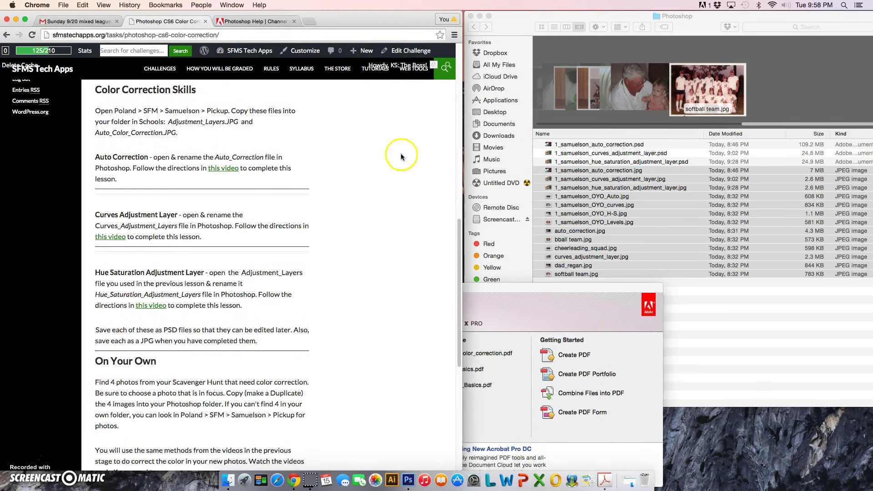
drag(515, 289, 448, 159)
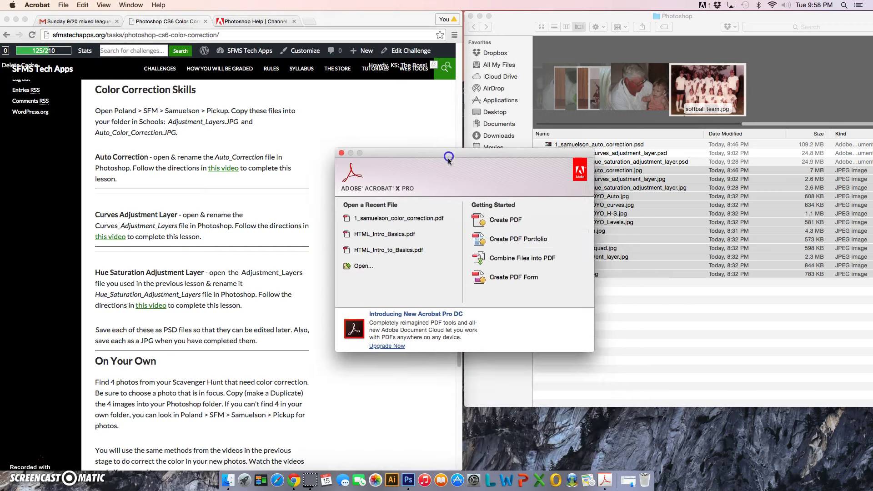
click(515, 259)
drag(550, 137, 399, 142)
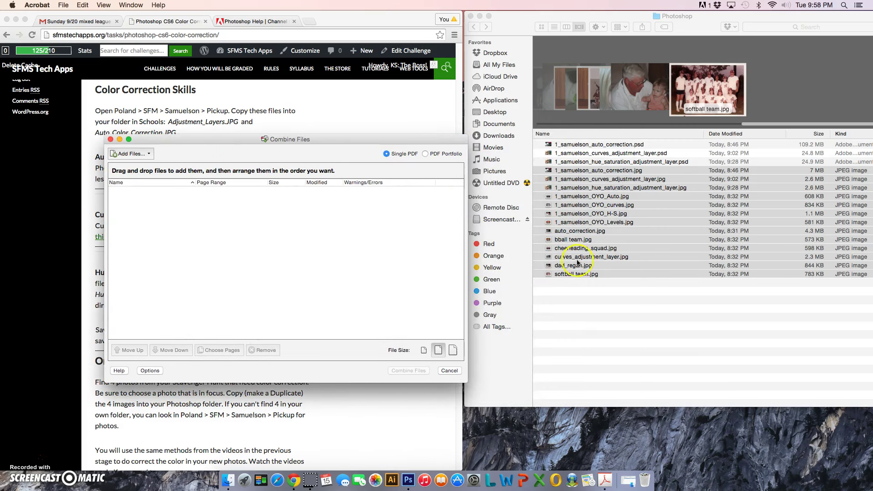
Add the selected JPEG images from the Photoshop folder to the Combine Files list and deselect them there.
click(701, 45)
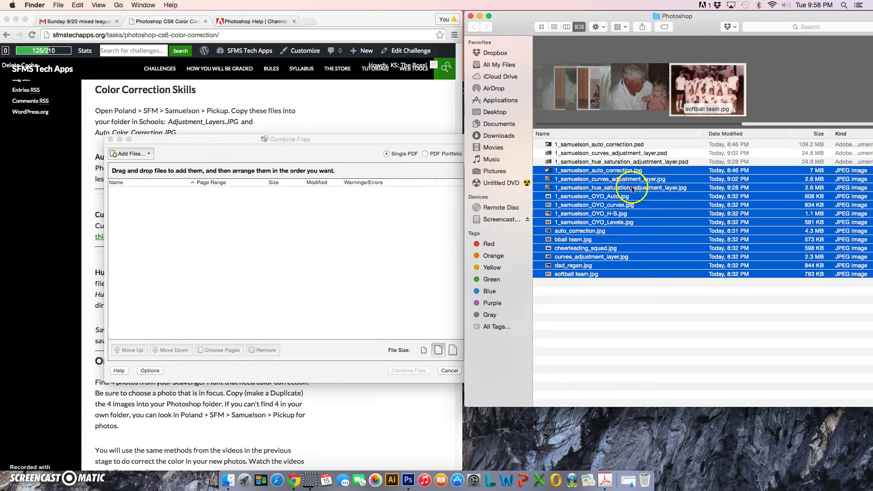
drag(616, 199, 424, 240)
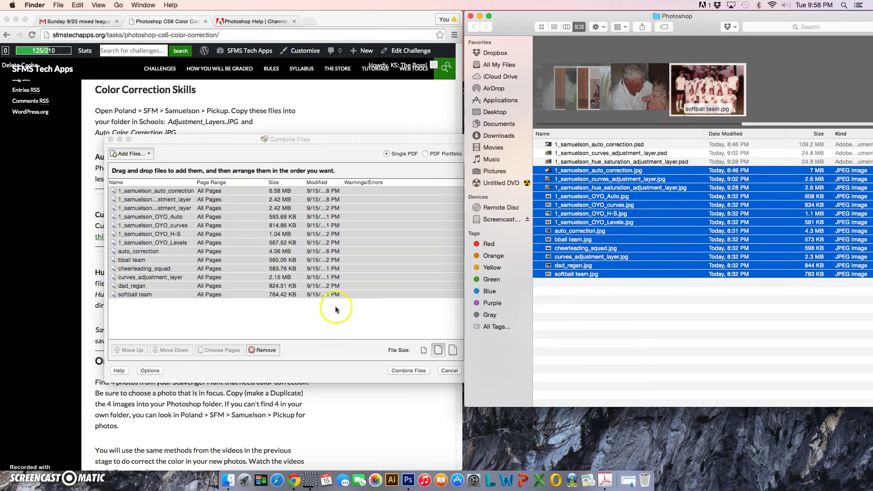
drag(384, 139, 560, 124)
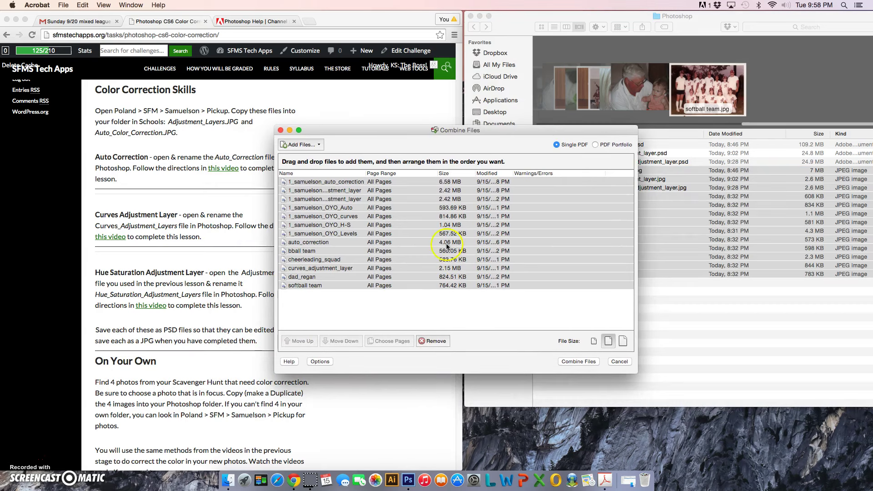
click(397, 297)
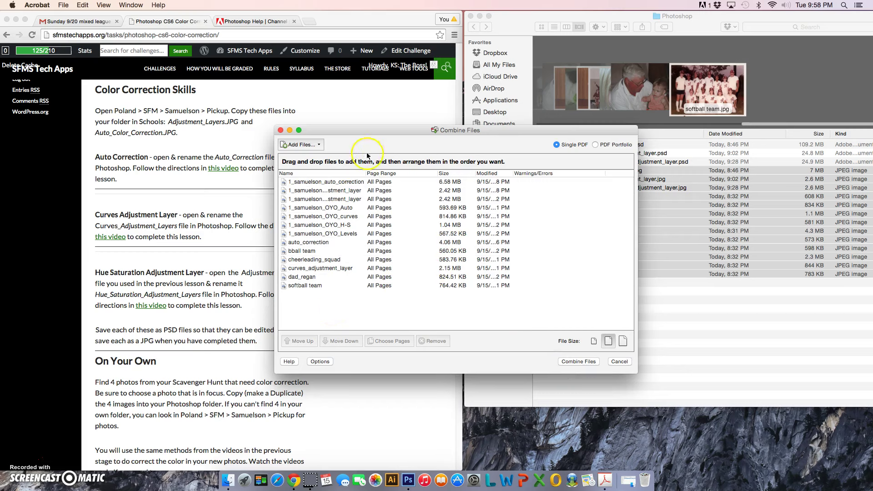
Move the Combine Files window off the folder's file list and preview auto_correction.jpg in the Photoshop folder.
drag(390, 136, 434, 140)
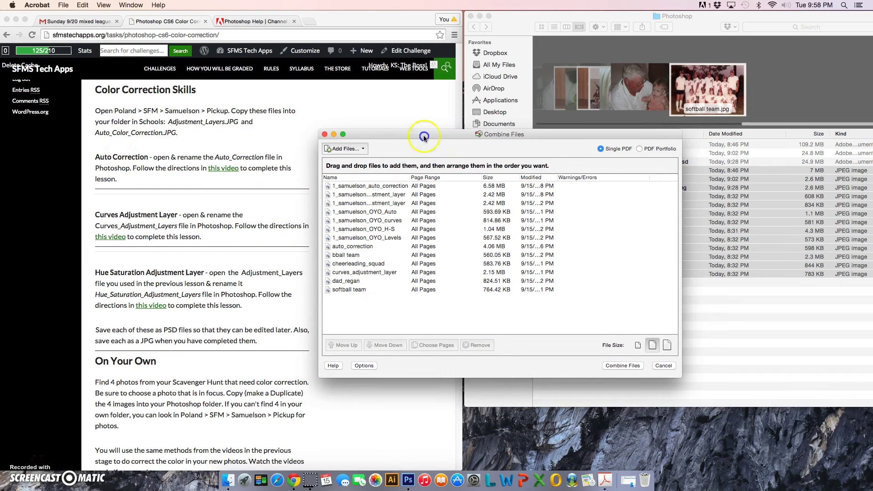
drag(444, 135, 272, 152)
click(583, 248)
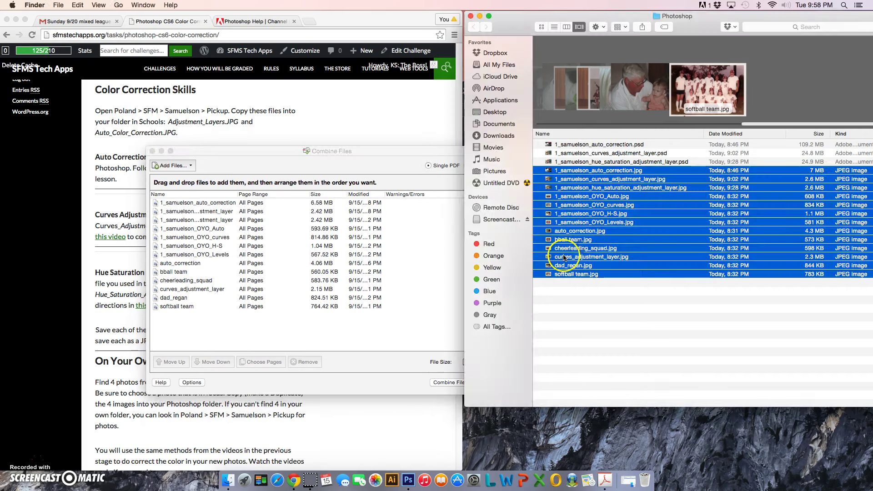
click(578, 288)
click(576, 232)
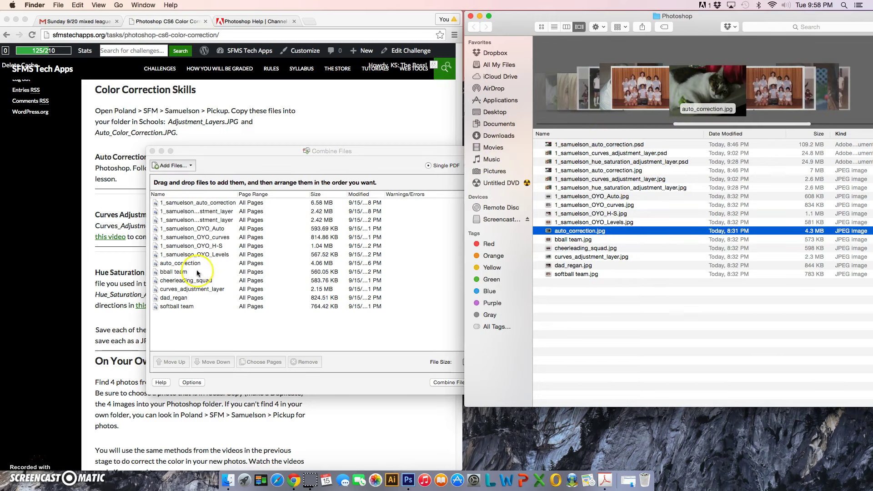
Move auto_correction to the top of the Combine Files list, directly above its corrected version.
click(182, 263)
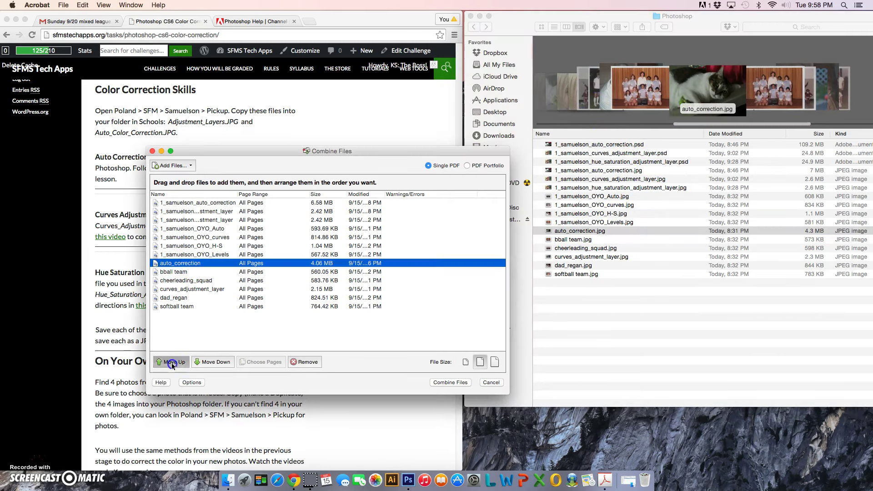
click(172, 363)
click(172, 363)
click(172, 364)
click(172, 363)
click(172, 364)
click(172, 364)
click(172, 364)
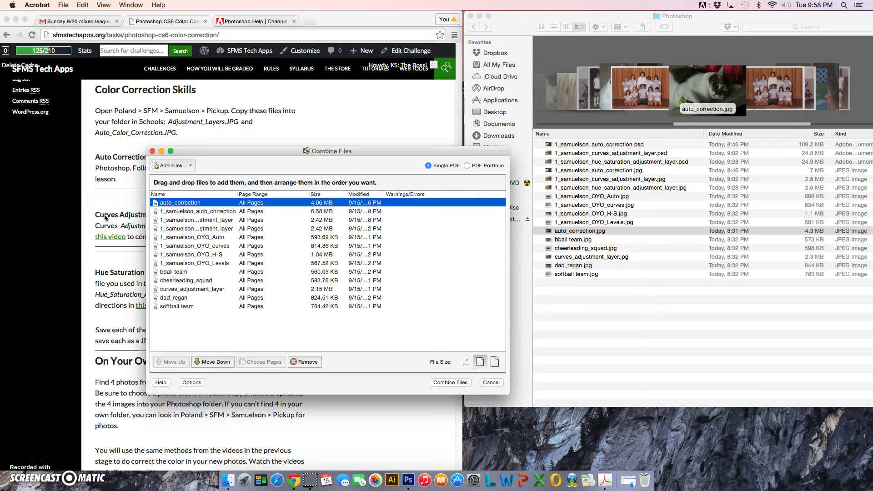
Move curves_adjustment_layer to third place in the Combine Files list and widen the Name column to show full file names.
click(587, 257)
click(586, 257)
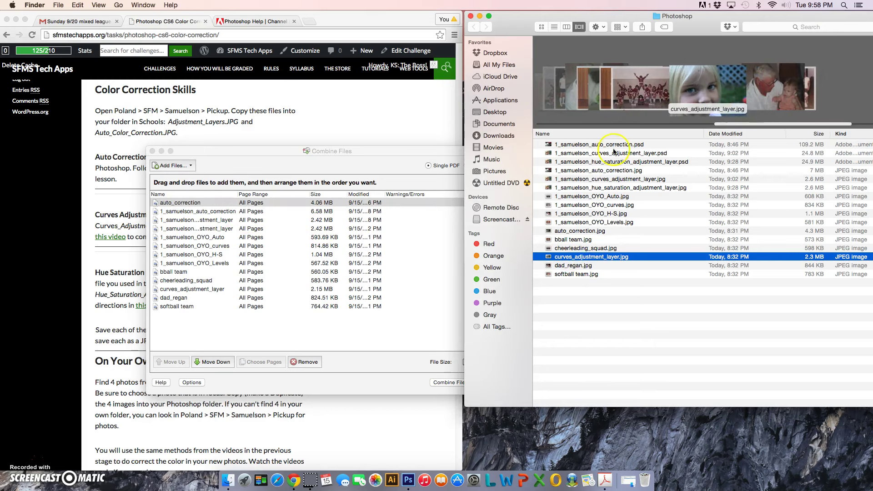
click(194, 314)
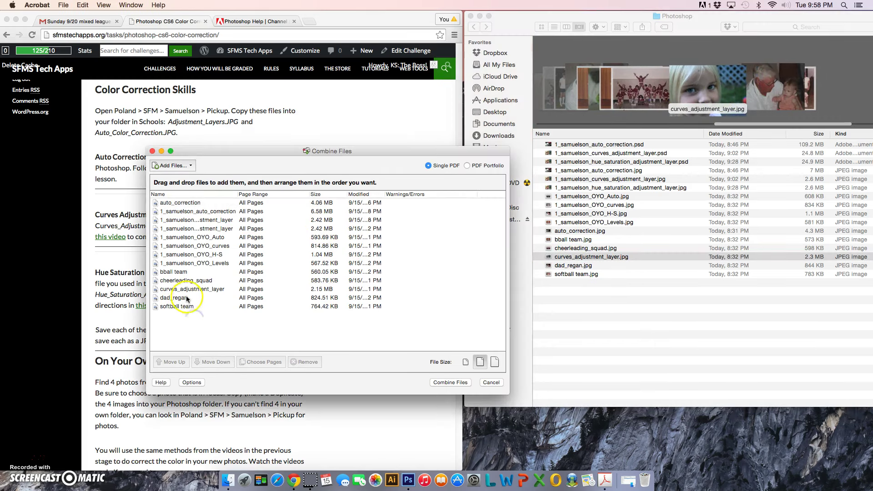
click(189, 291)
click(202, 381)
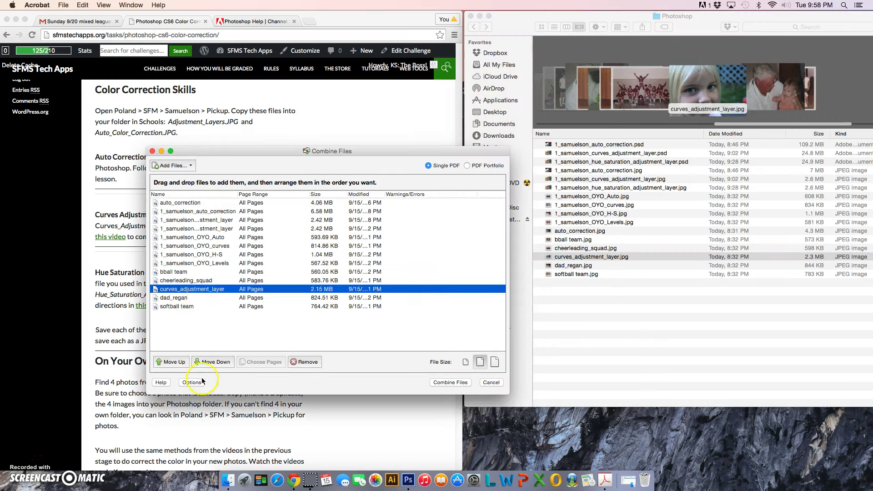
click(167, 362)
click(167, 363)
click(168, 365)
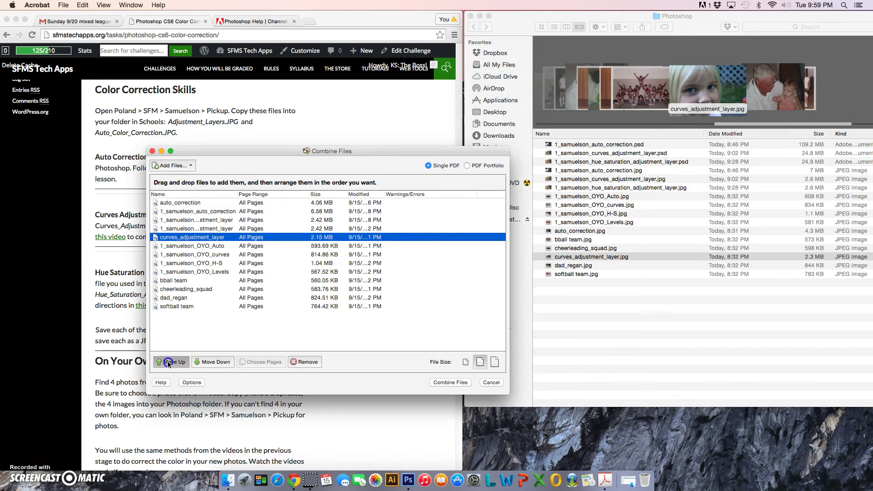
click(168, 364)
click(168, 364)
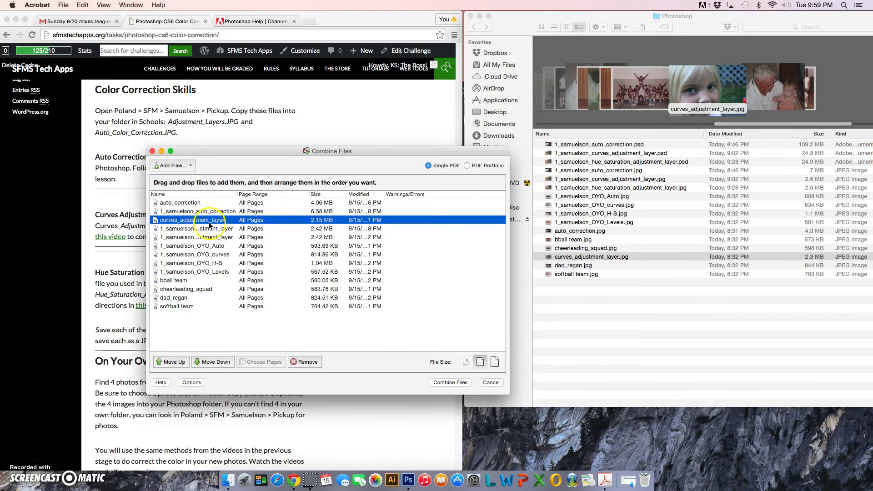
drag(237, 194, 293, 195)
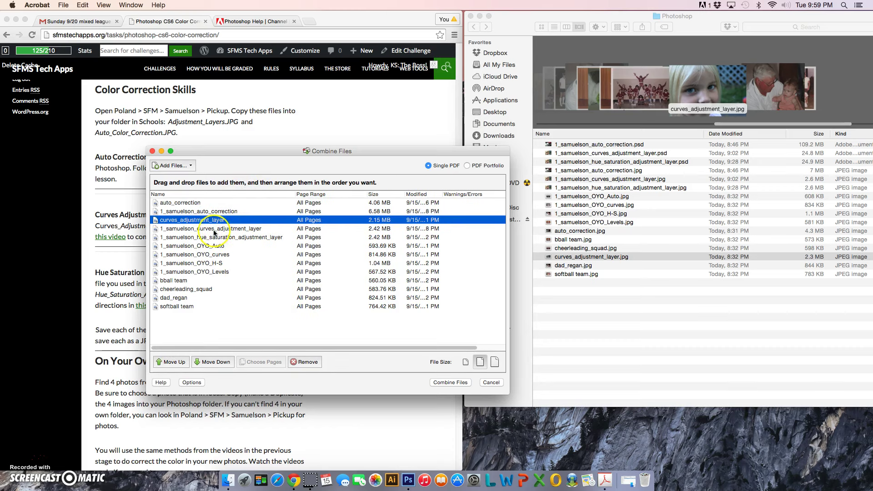
click(295, 194)
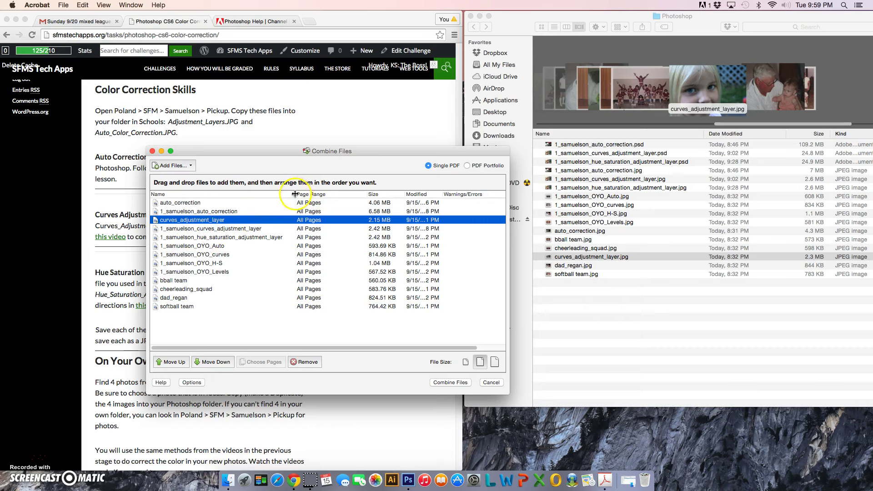
Widen the Name column of the Combine Files list further and check the corrected curves and hue saturation entries.
drag(280, 195, 314, 195)
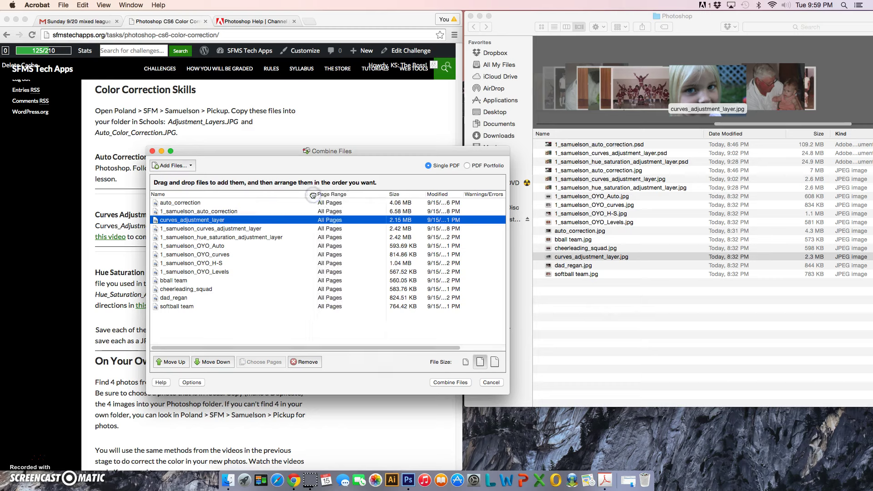
click(200, 229)
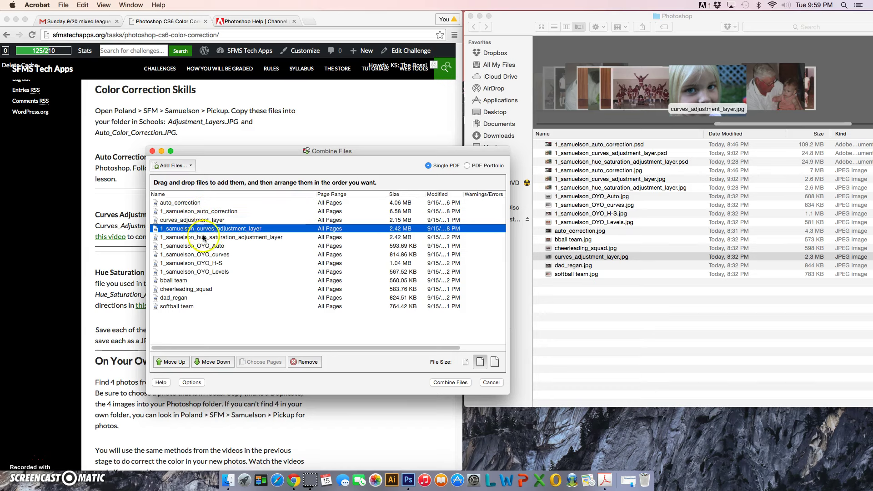
click(206, 238)
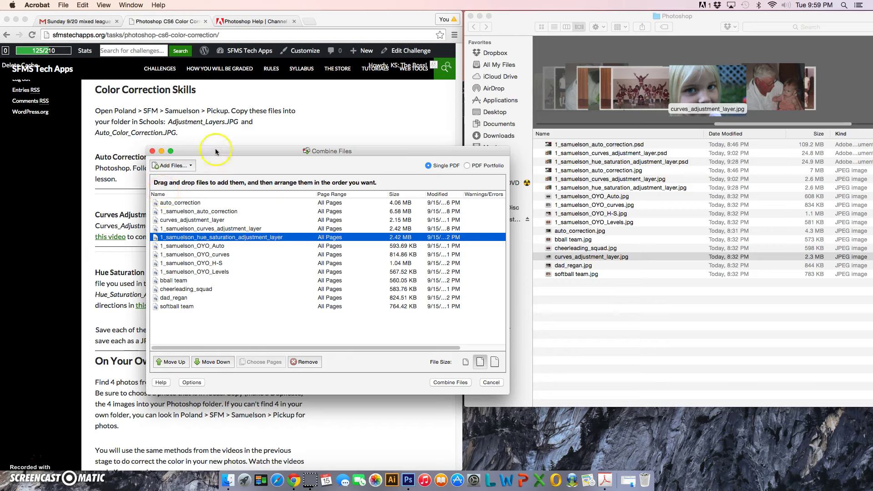
Move the Combine Files window aside and read the On Your Own naming instructions on the assignment page.
drag(215, 154, 322, 155)
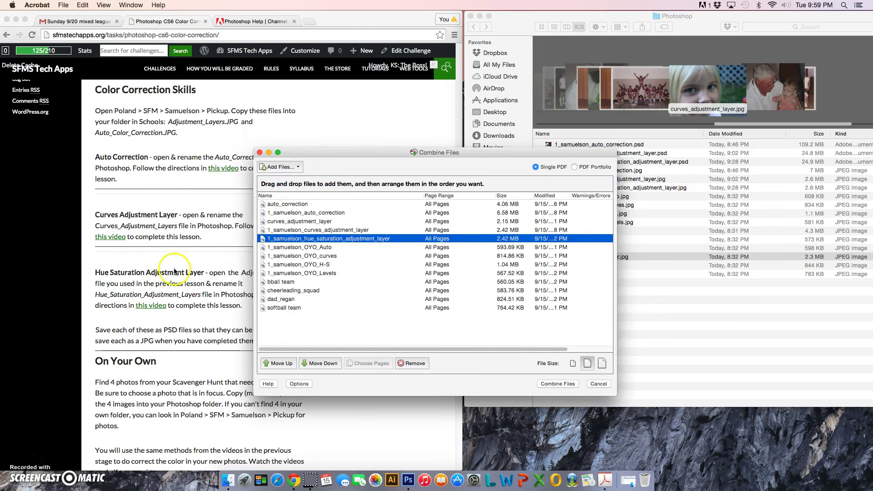
click(185, 284)
scroll(200, 286, down, 5)
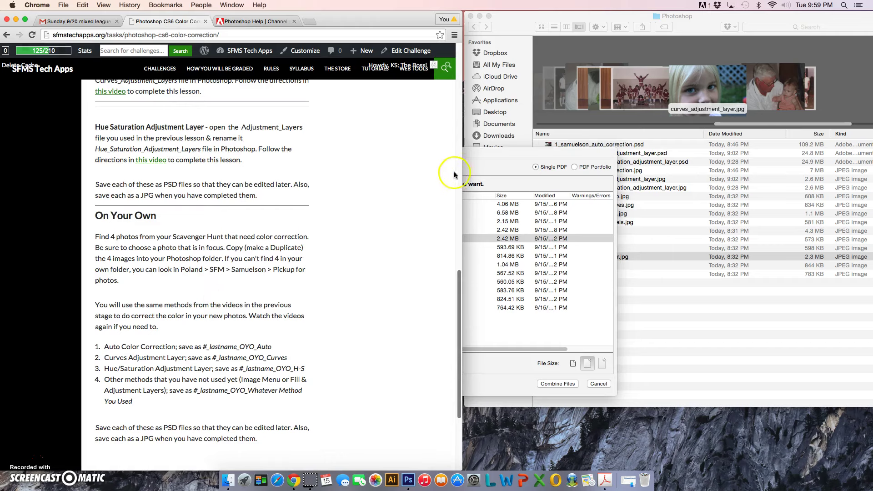
drag(493, 151, 386, 118)
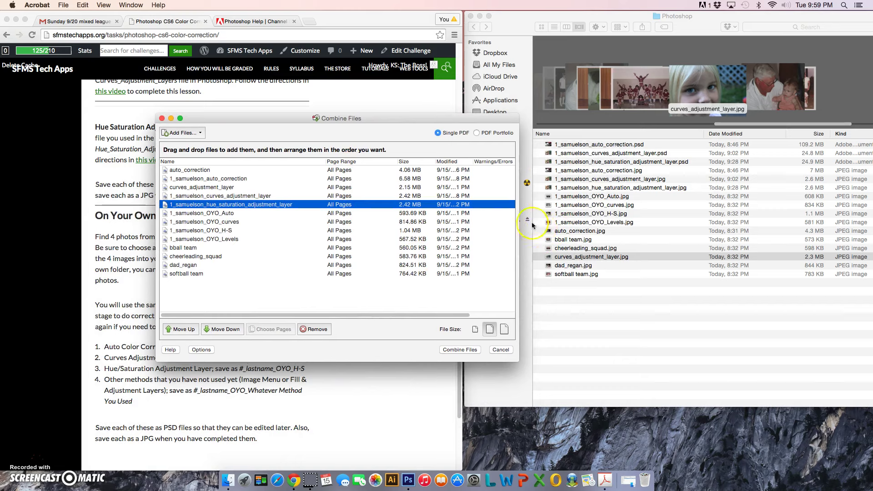
Preview the OYO_Auto image in the Photoshop folder and move cheerleading_squad directly above it in the Combine Files list.
click(238, 213)
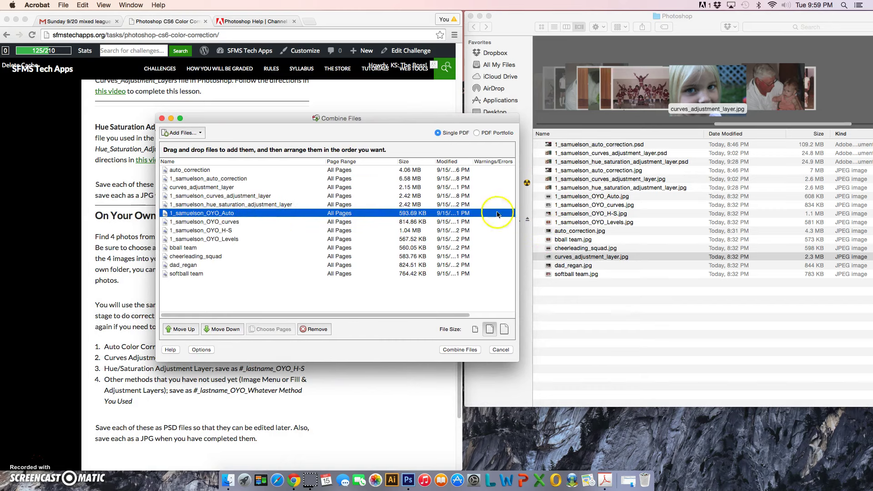
click(632, 196)
click(632, 196)
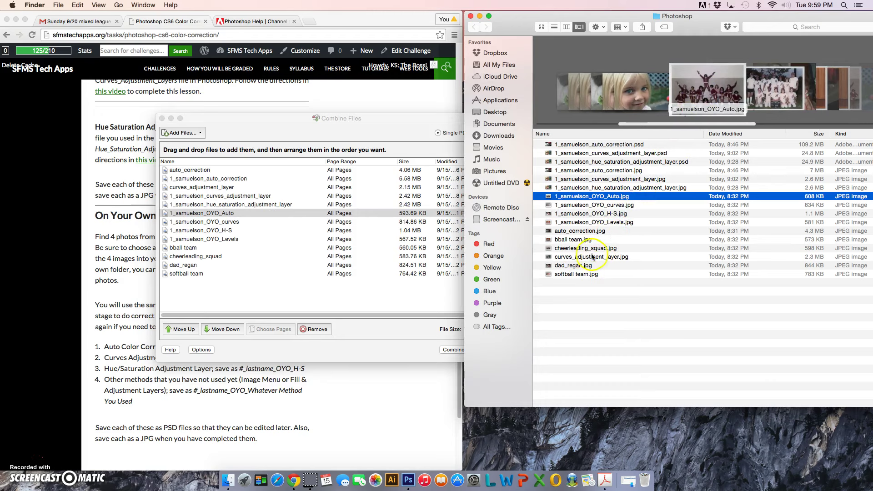
click(206, 257)
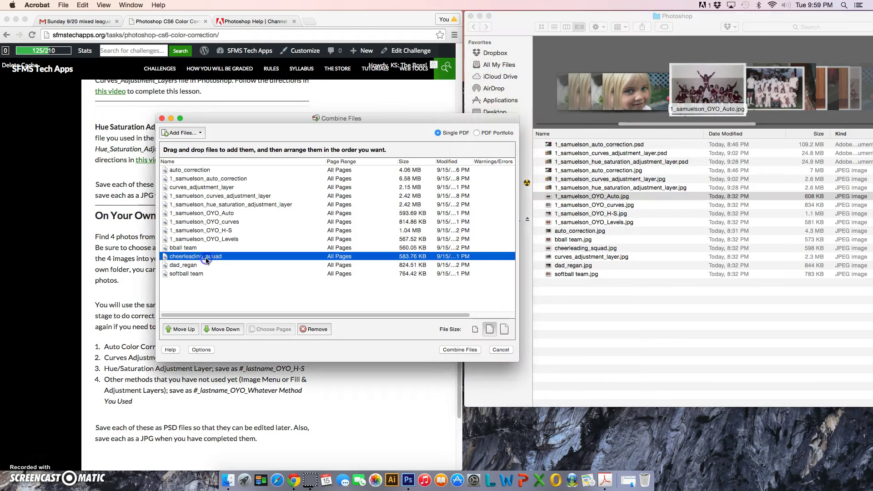
click(180, 329)
click(179, 329)
click(179, 329)
click(179, 329)
click(179, 329)
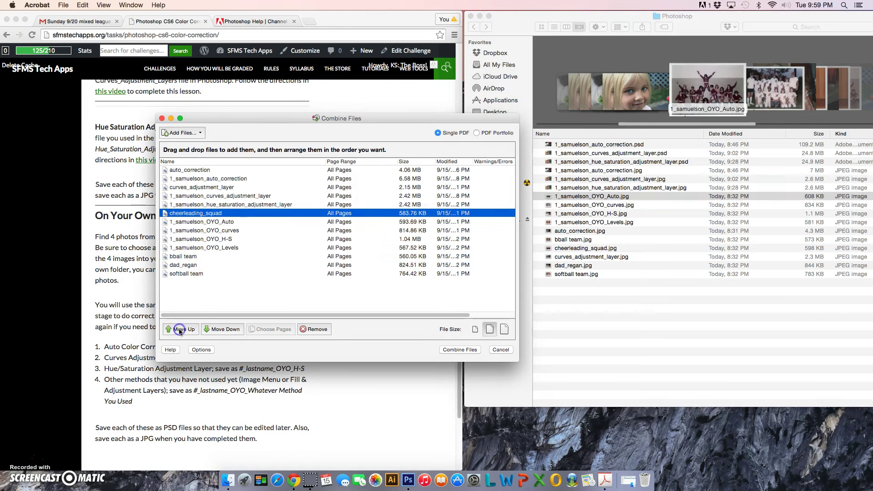
Preview the OYO_curves image in the Photoshop folder and move softball team directly above it in the Combine Files list.
click(592, 207)
click(592, 206)
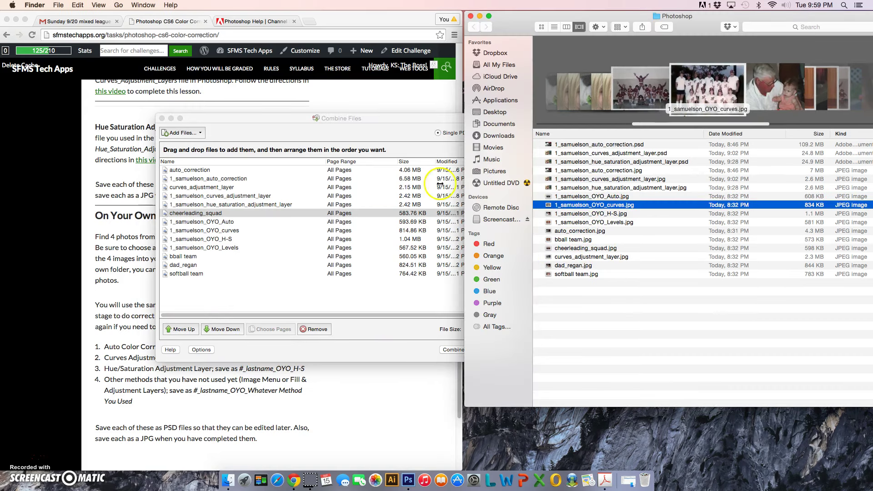
click(193, 273)
click(192, 273)
click(180, 329)
click(181, 329)
click(182, 330)
click(182, 331)
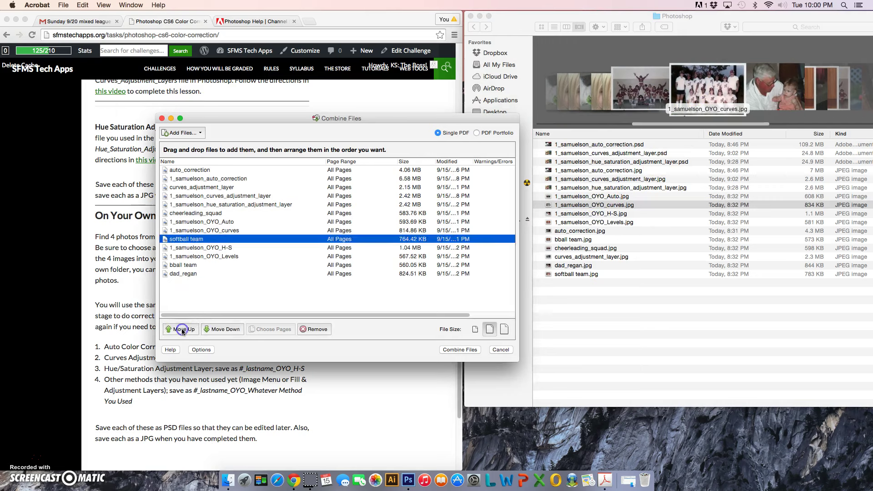
click(182, 332)
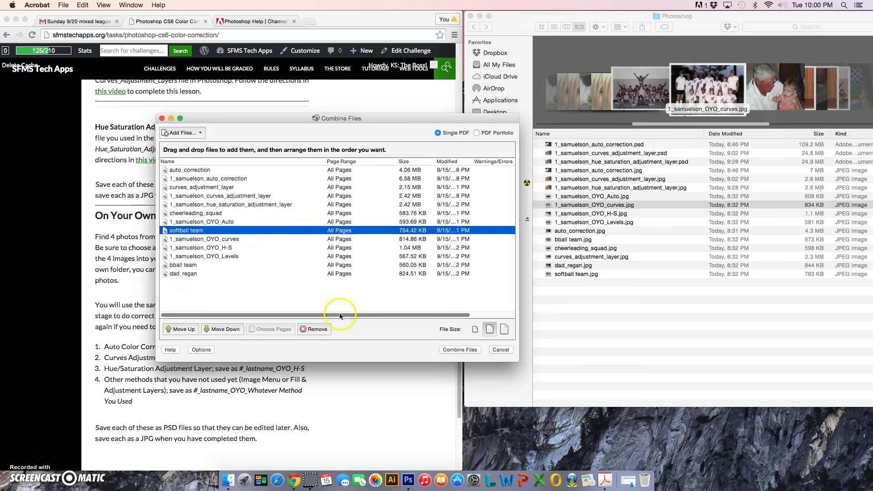
Preview the OYO_H-S image in the Photoshop folder and move the original dad photo directly above it in the Combine Files list.
click(610, 214)
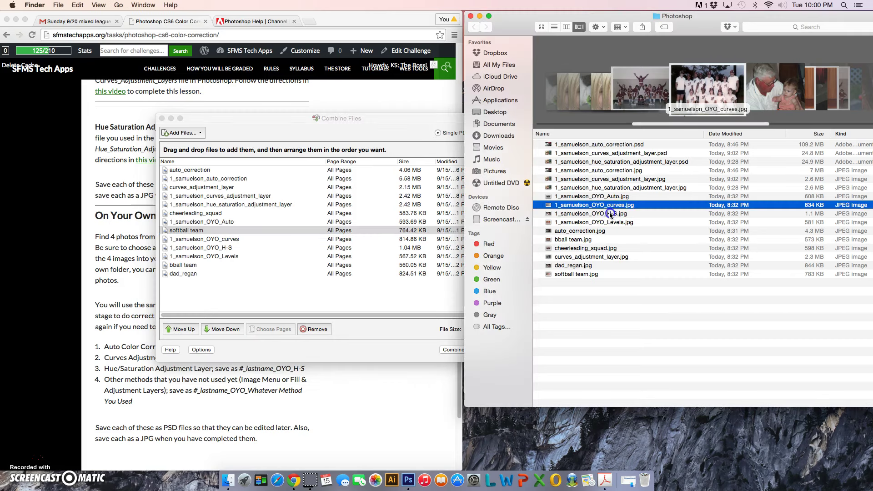
click(196, 273)
click(187, 332)
click(186, 332)
click(186, 332)
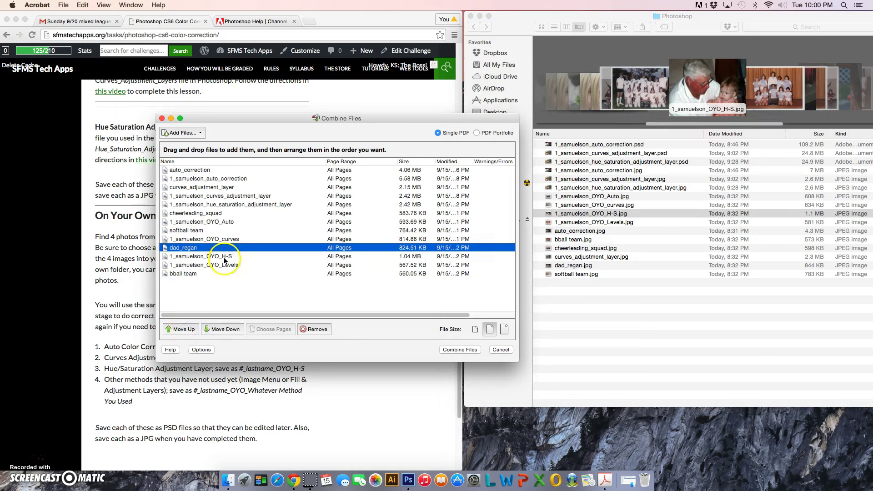
Move bball team directly above the OYO_Levels file and combine the ordered list into a single PDF.
click(187, 274)
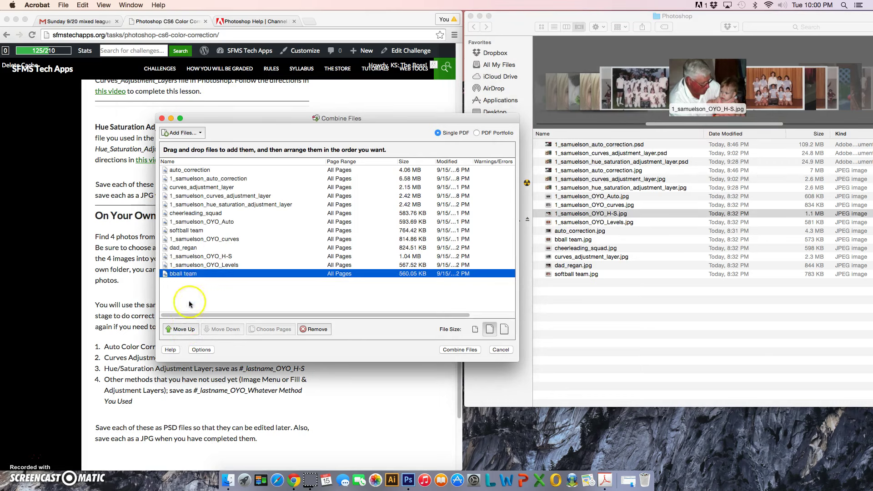
click(188, 330)
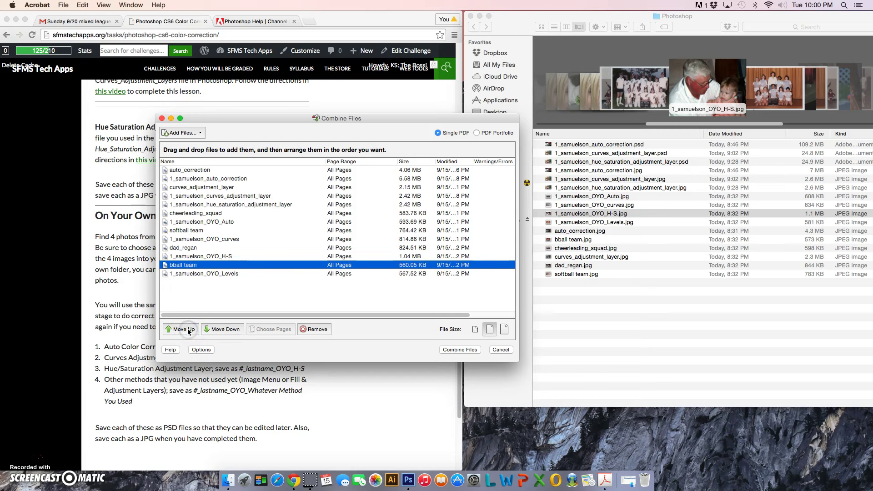
click(190, 268)
click(455, 351)
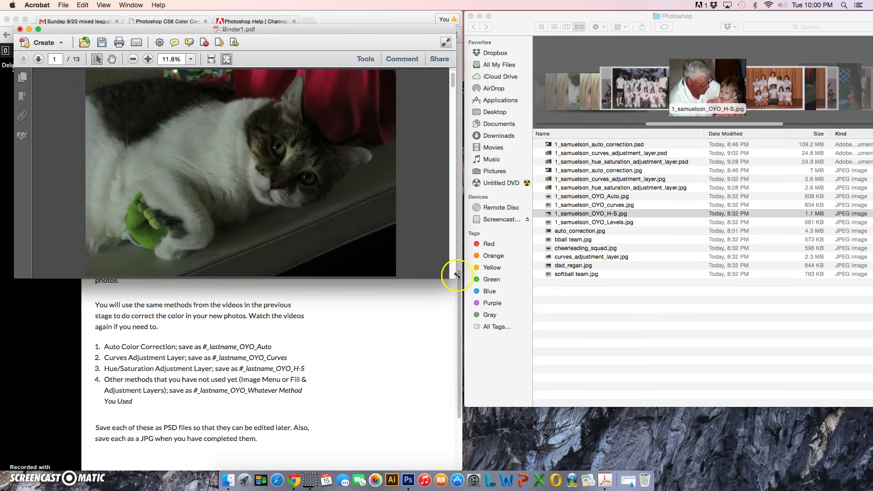
Enlarge the combined PDF's window and show its page thumbnails.
drag(454, 276, 709, 457)
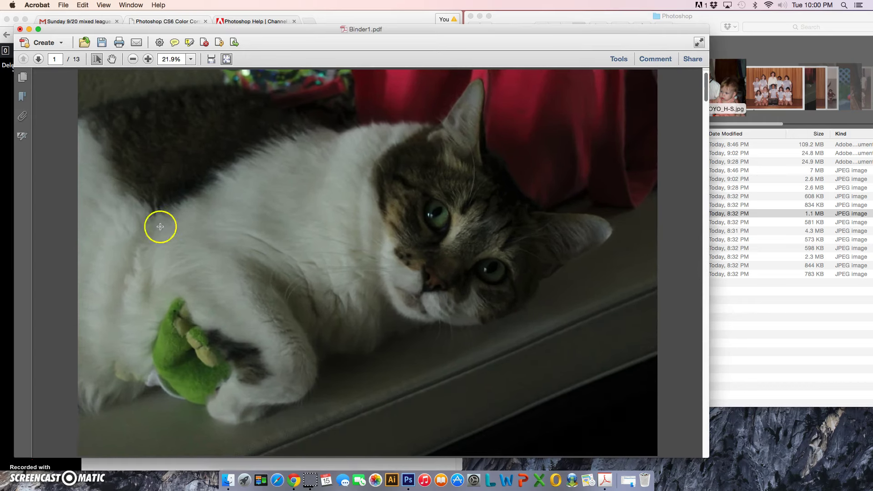
click(19, 79)
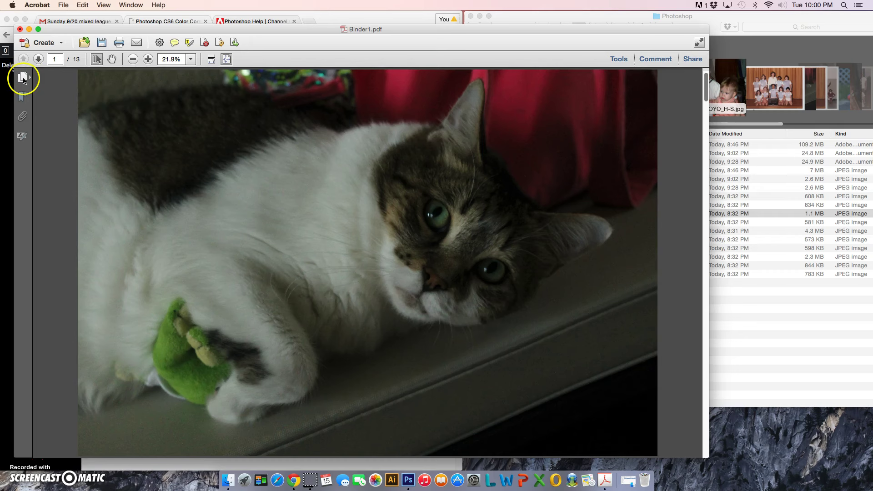
click(23, 79)
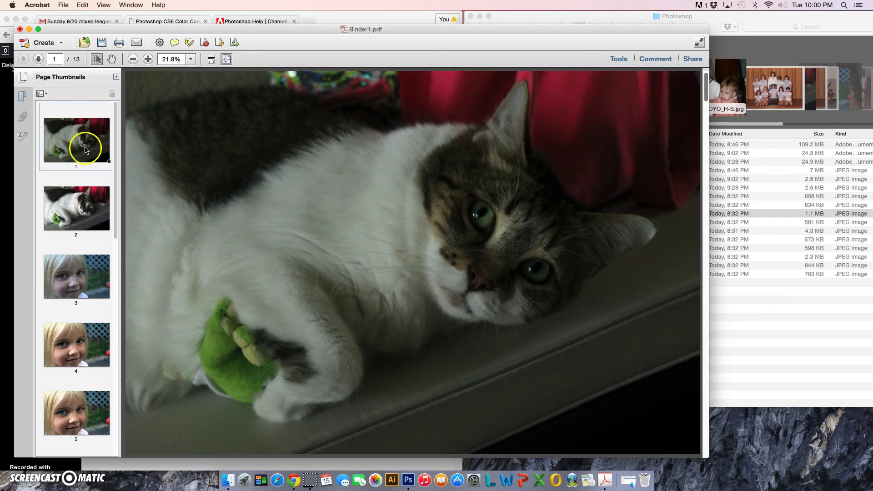
View pages 1 through 5 of the combined PDF to check the order of the original and corrected lesson images.
click(71, 156)
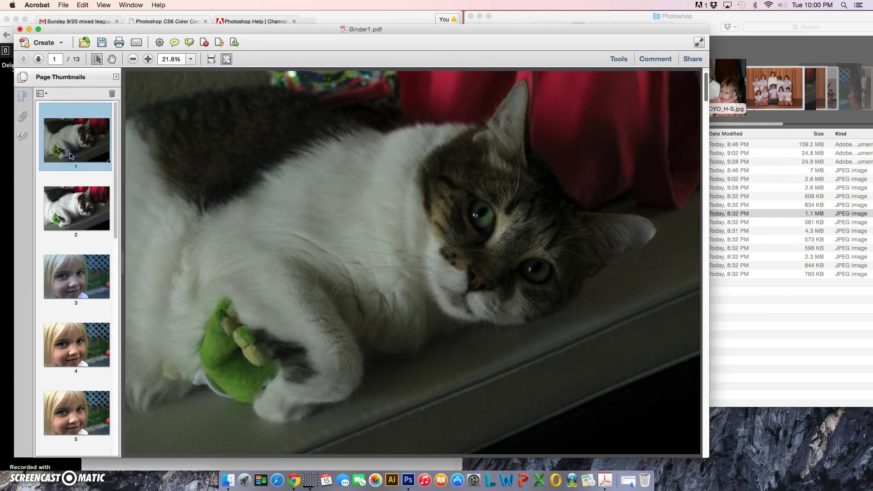
click(83, 212)
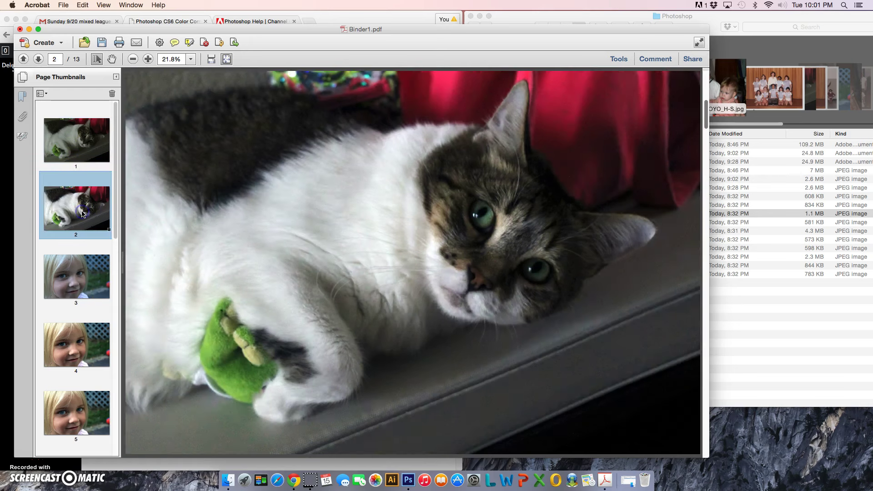
click(88, 275)
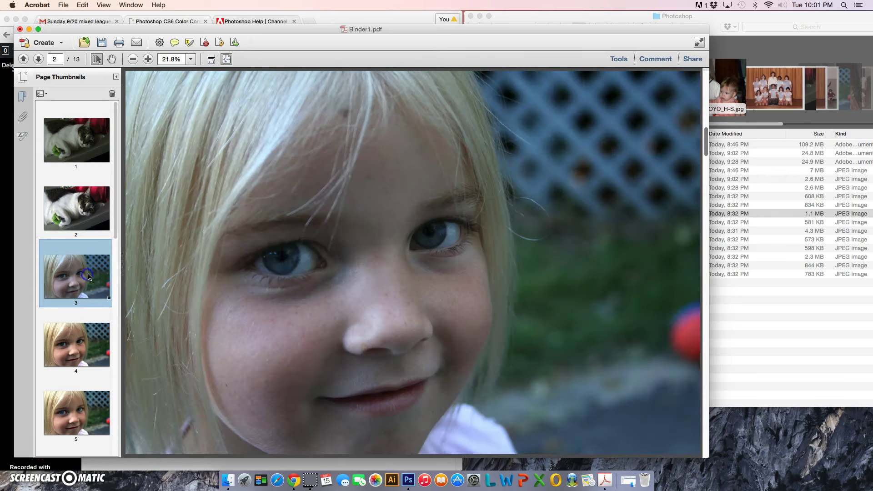
key(Down)
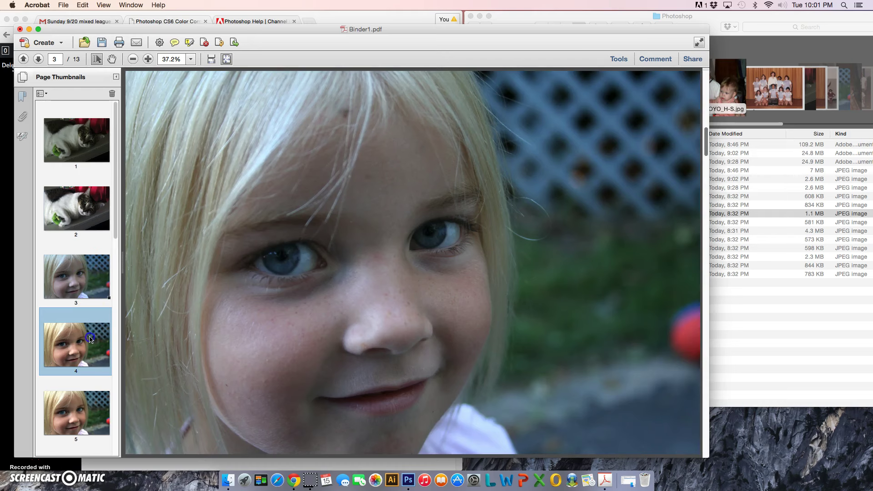
click(88, 424)
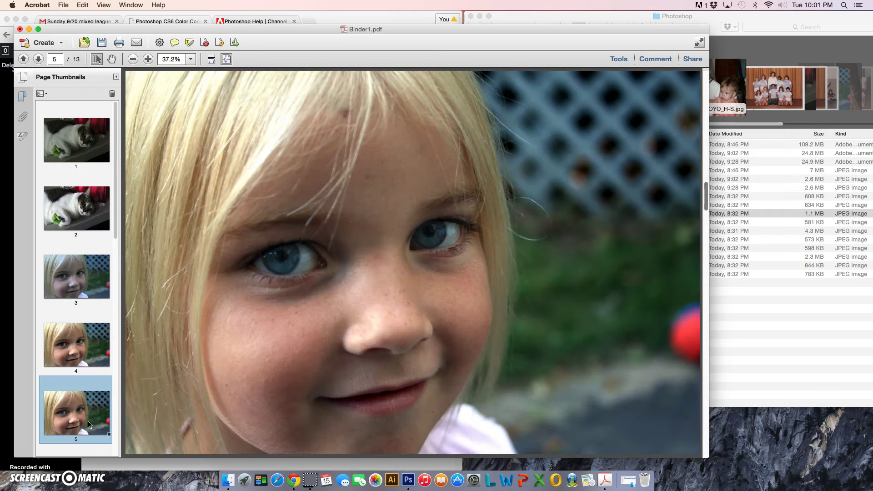
View pages 6 through 13 of the combined PDF to check each On Your Own original and corrected pair.
drag(114, 233, 120, 350)
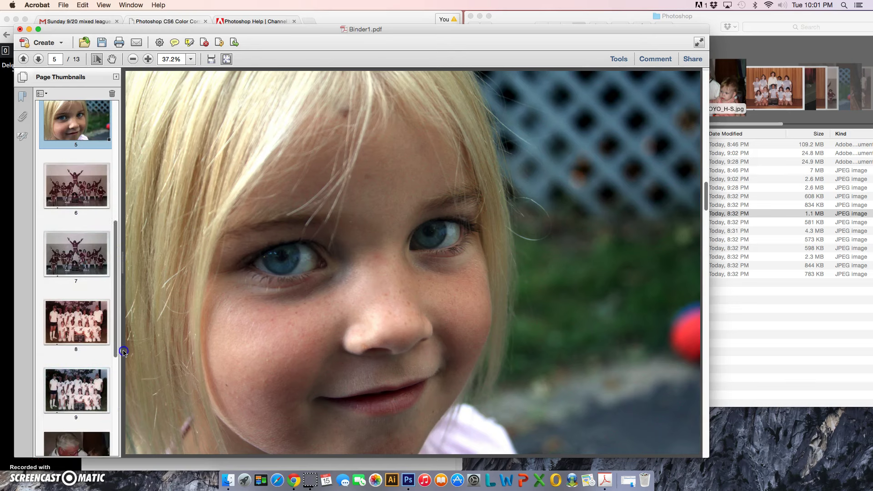
click(83, 179)
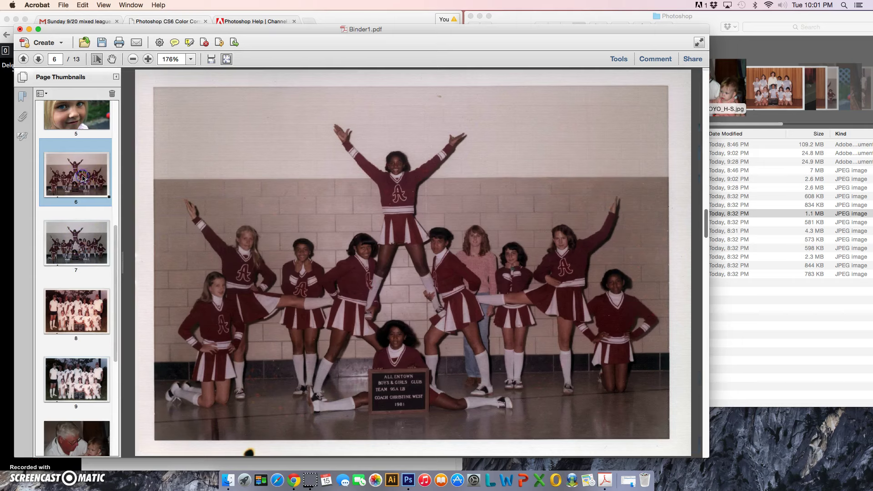
click(85, 240)
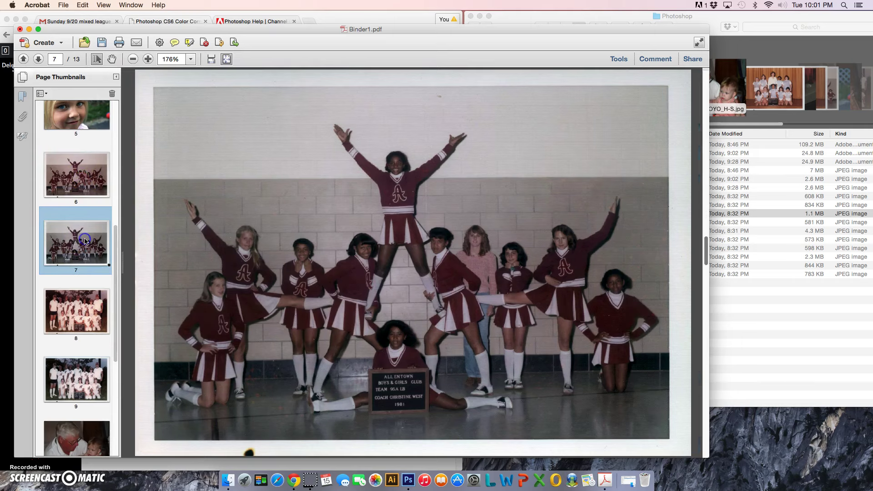
click(90, 320)
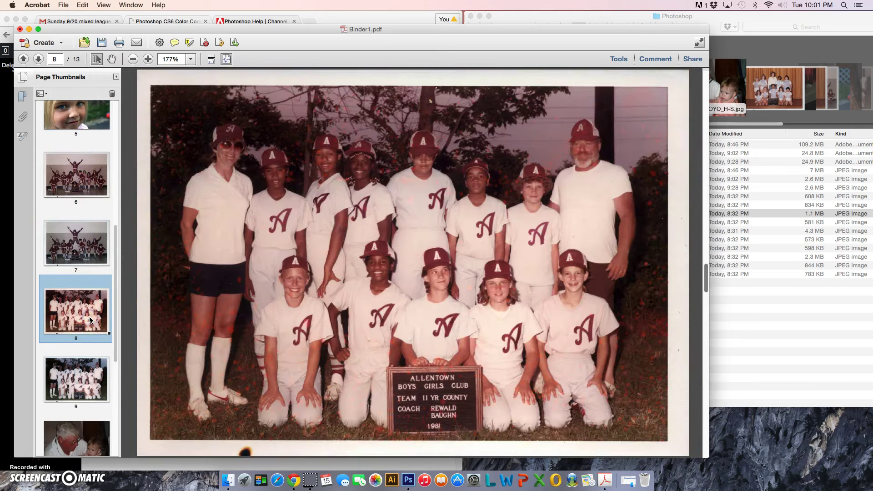
click(97, 385)
scroll(95, 345, down, 5)
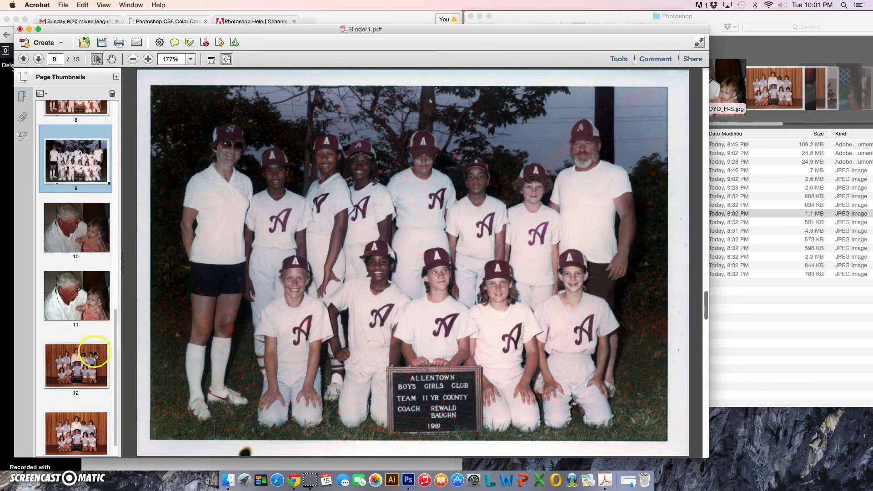
click(95, 231)
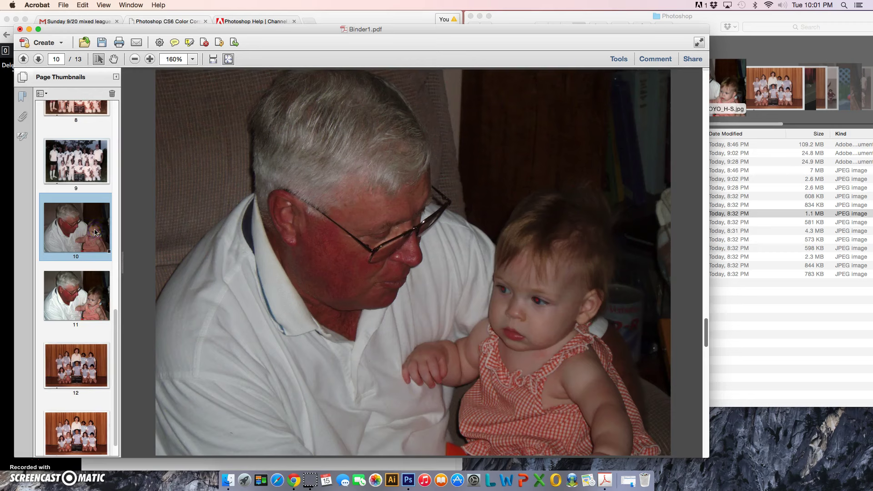
click(83, 309)
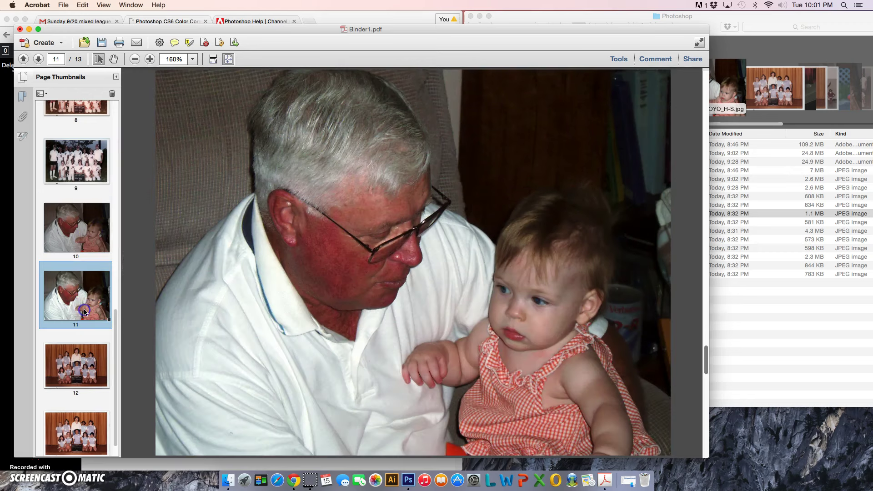
click(79, 357)
click(92, 430)
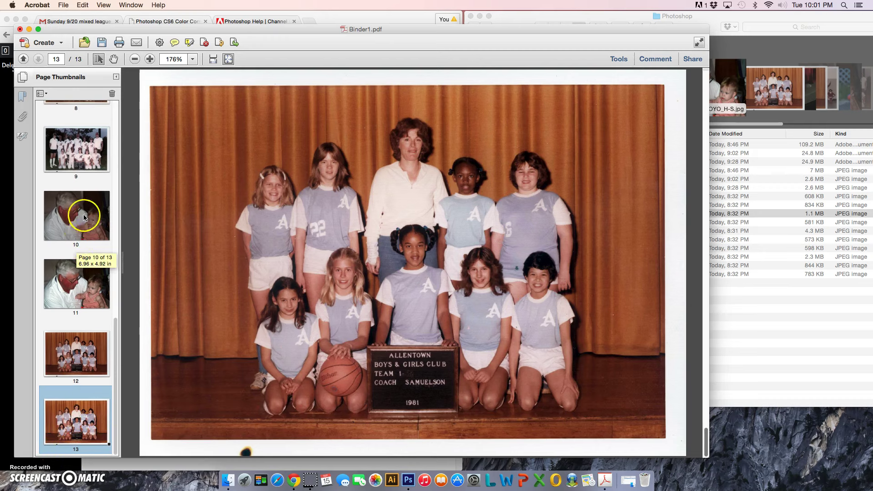
Move the original cat photo from page 1 to page 4 in the thumbnails and return it to the front.
scroll(84, 219, up, 5)
scroll(85, 227, up, 10)
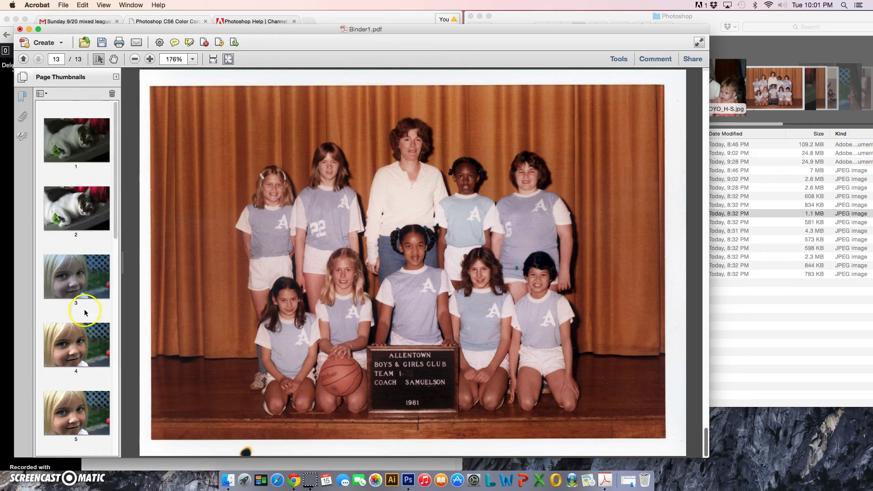
click(85, 152)
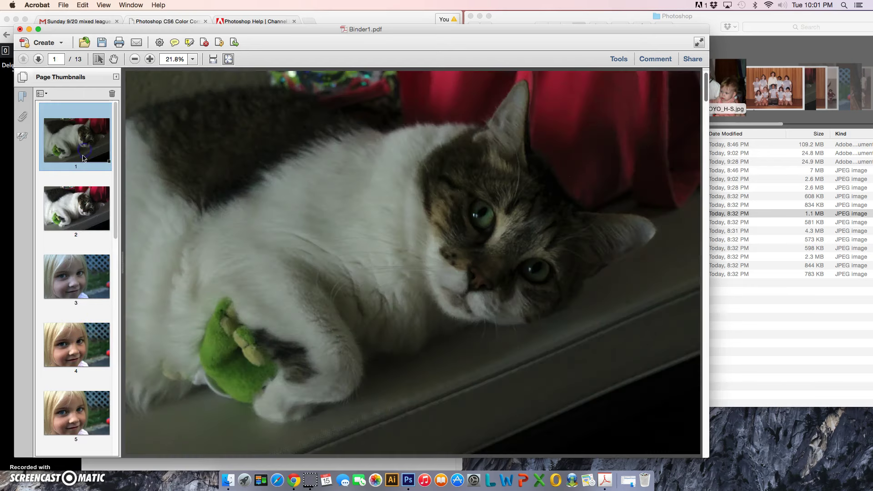
drag(75, 143, 78, 372)
click(95, 355)
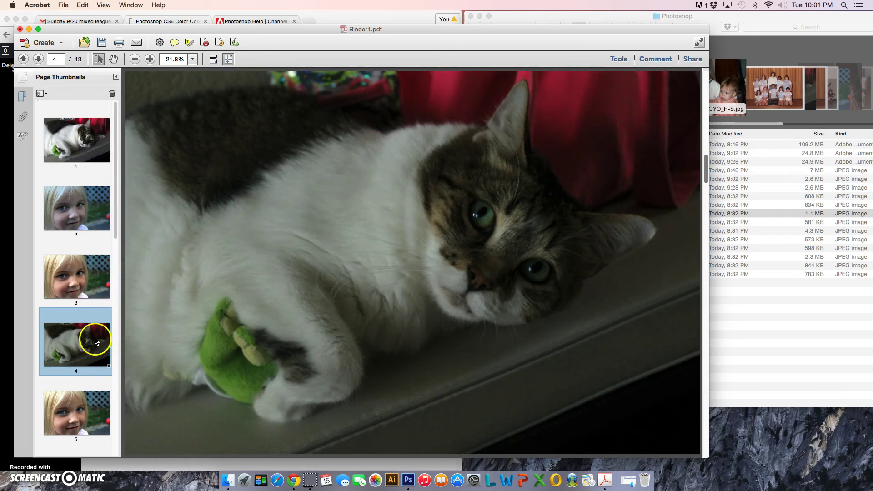
drag(91, 347, 75, 182)
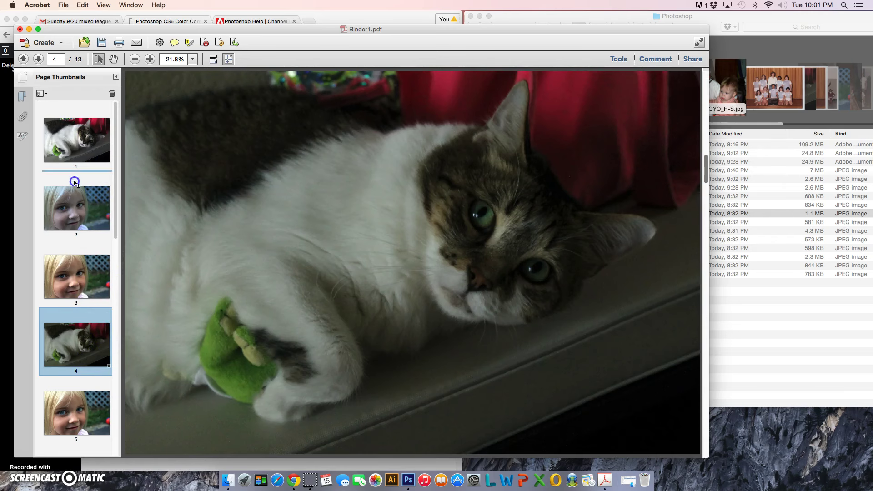
drag(79, 147, 89, 122)
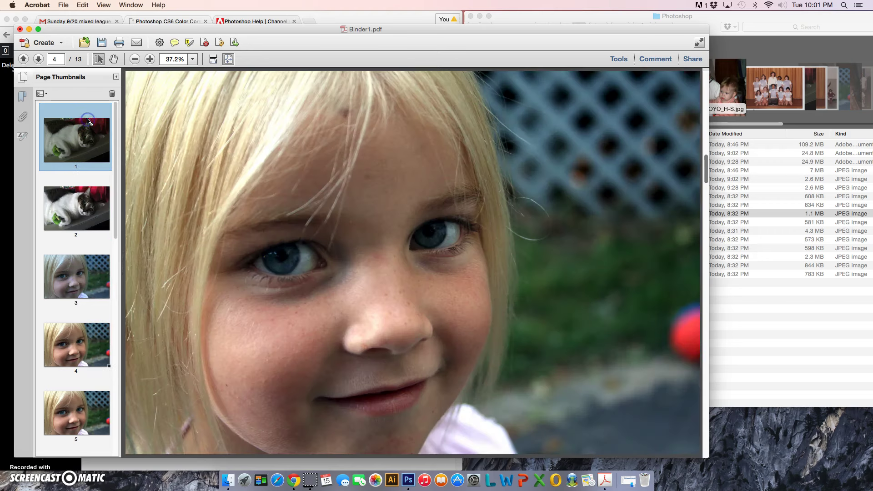
Look through all the page thumbnails to review the final order and return to page 1.
click(67, 337)
scroll(73, 339, down, 8)
scroll(75, 341, down, 5)
scroll(75, 338, up, 13)
click(86, 159)
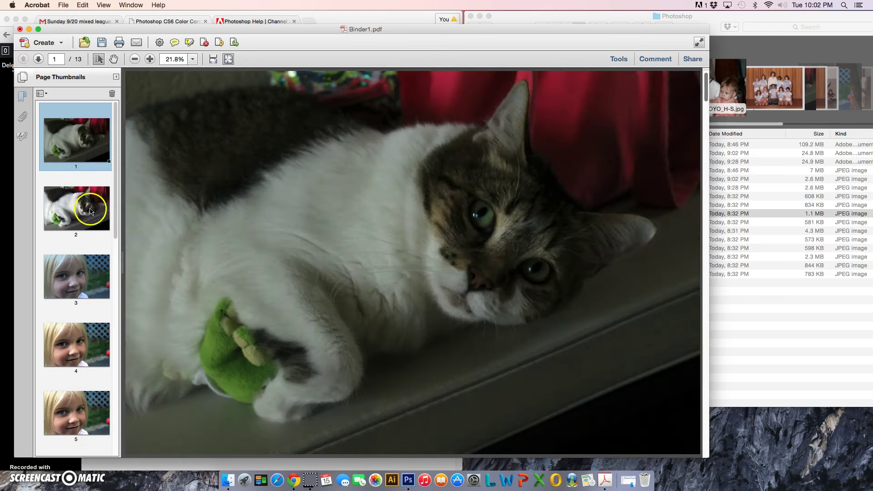